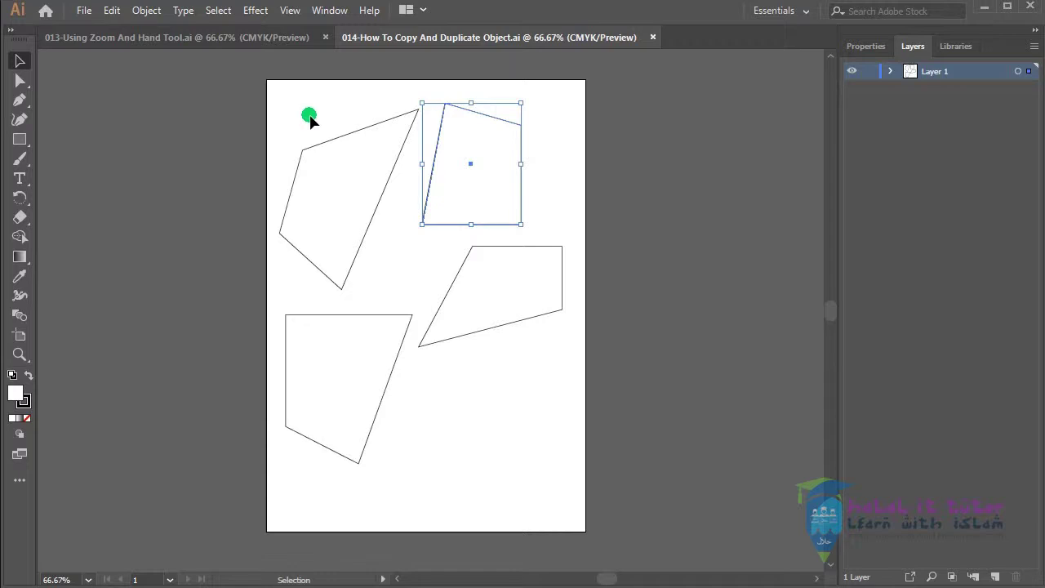
Delete all four quadrilaterals from the artboard.
{"action": "left_click_drag", "start_coordinate": [310, 116], "coordinate": [531, 387]}
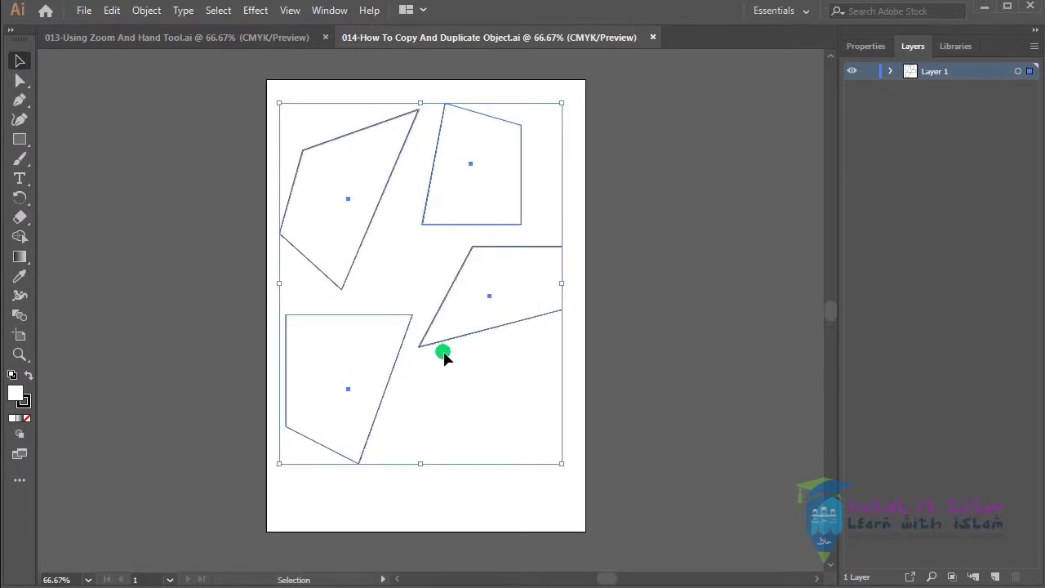
{"action": "key", "text": "Delete"}
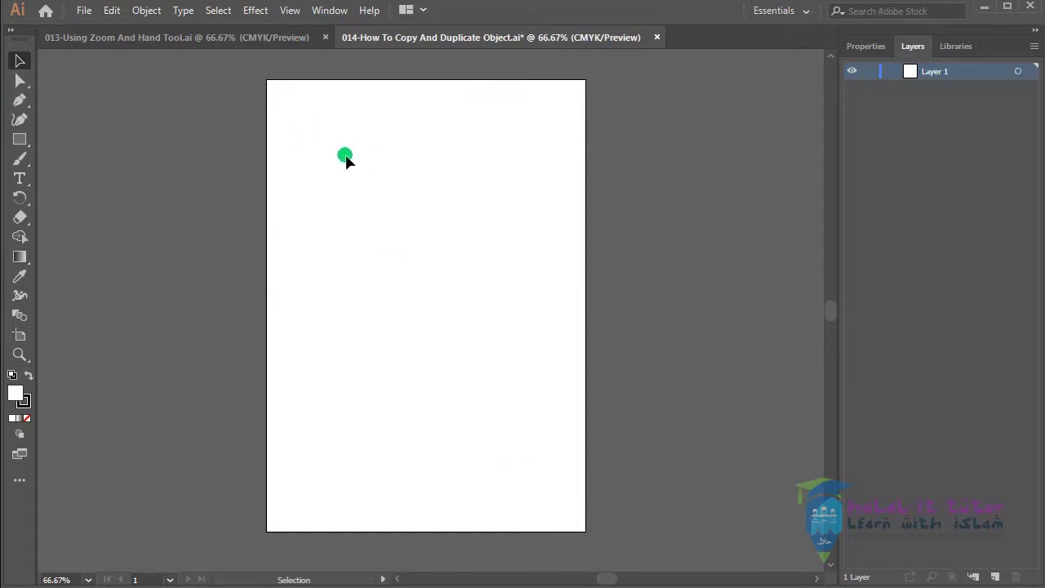
{"action": "left_click_drag", "start_coordinate": [301, 107], "coordinate": [568, 410]}
Draw three progressively smaller squares: a large one in the artboard's upper half and two below it, the last about 59 mm wide.
{"action": "left_click", "coordinate": [20, 141]}
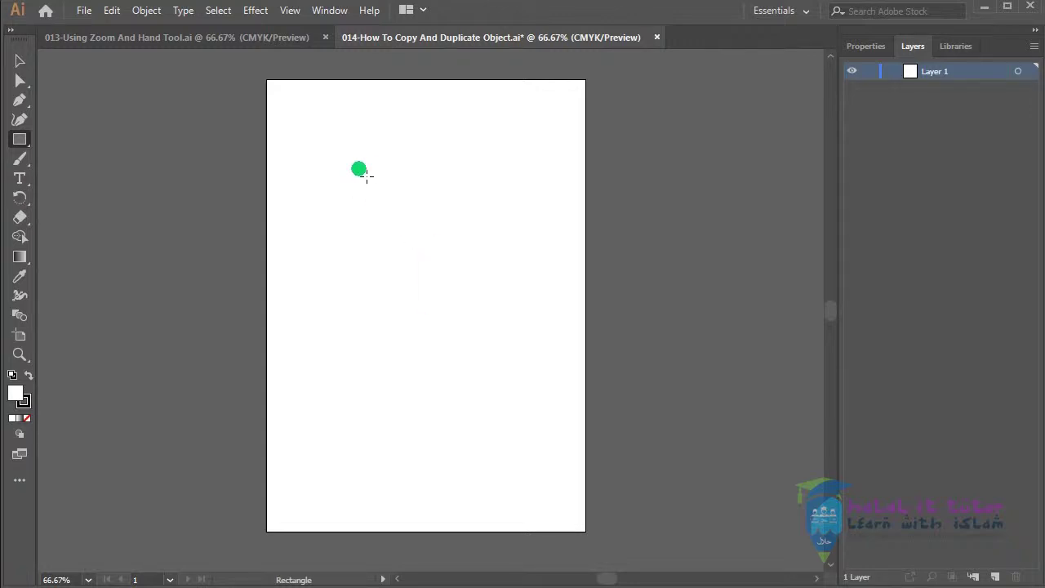
{"action": "left_click_drag", "start_coordinate": [346, 160], "coordinate": [480, 293]}
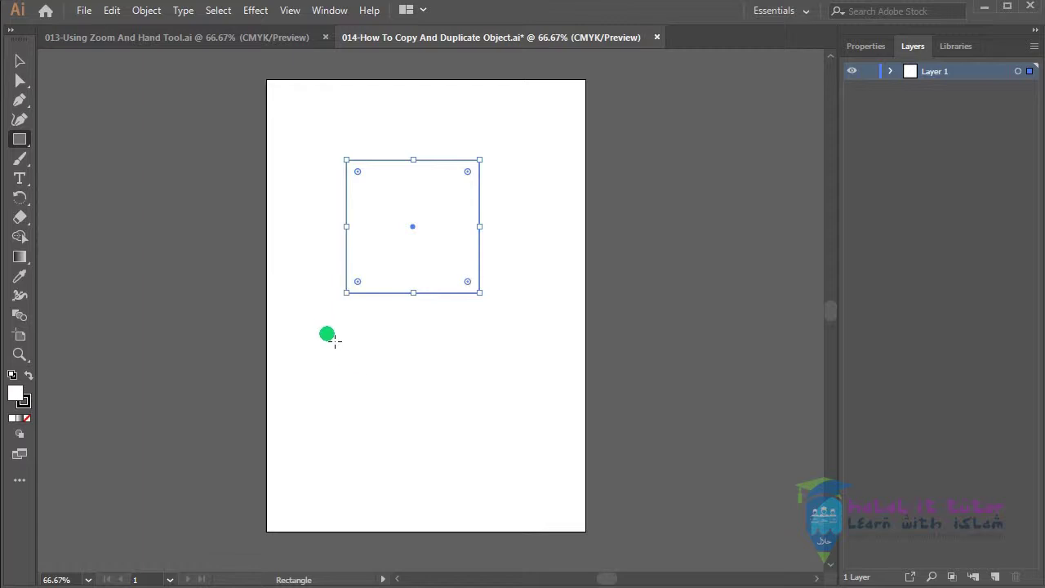
{"action": "left_click_drag", "start_coordinate": [324, 333], "coordinate": [427, 420]}
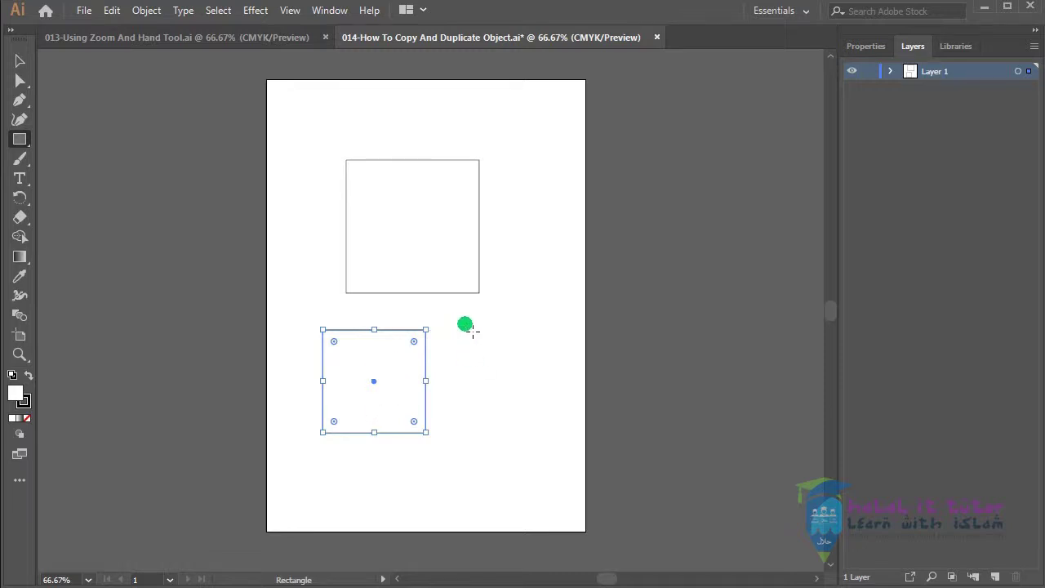
{"action": "left_click_drag", "start_coordinate": [466, 321], "coordinate": [557, 412]}
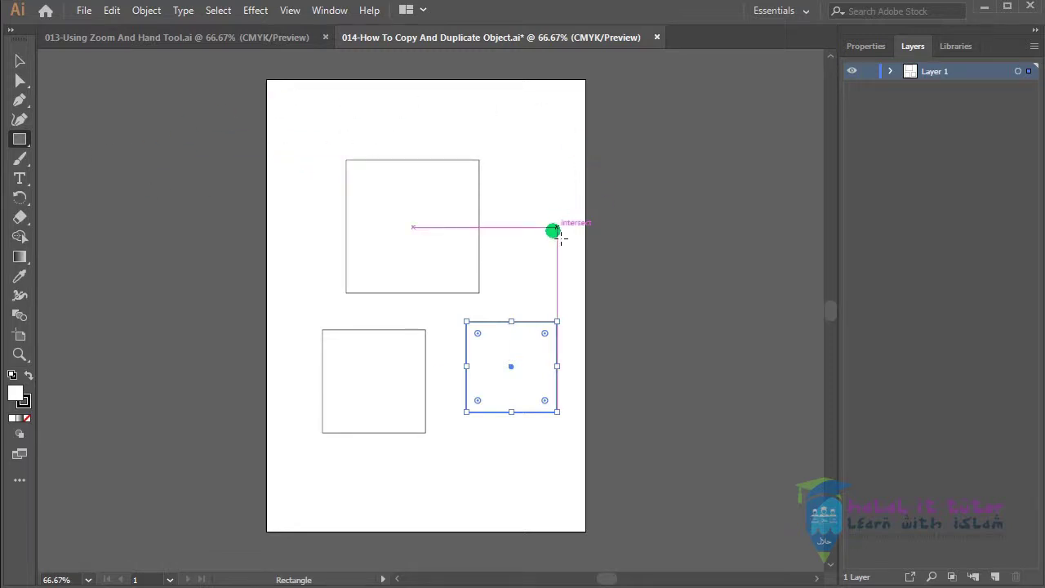
Create a 20 mm by 20 mm square to the right of the large square by entering its exact dimensions.
{"action": "left_click", "coordinate": [527, 230]}
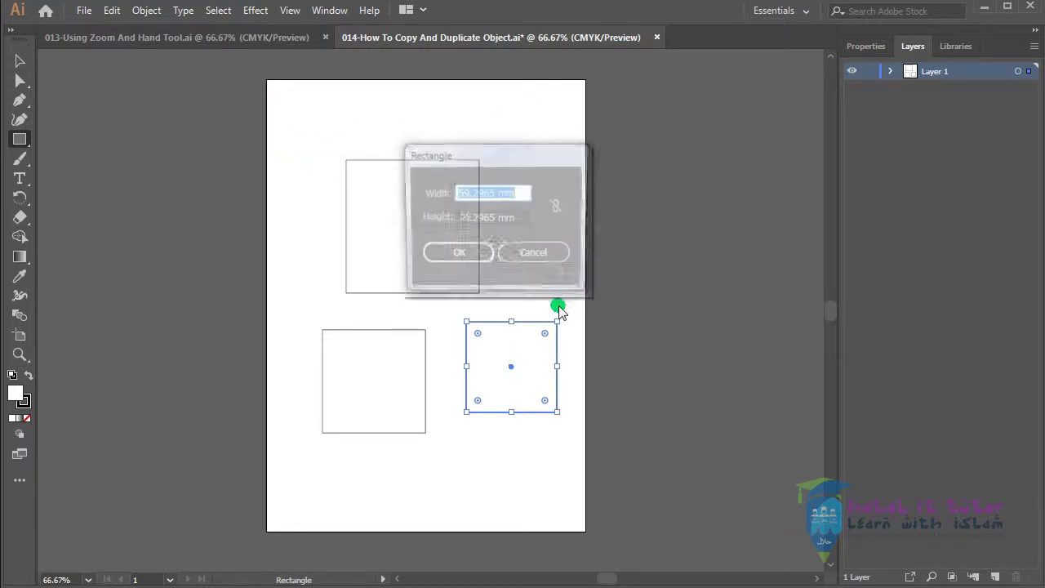
{"action": "left_click_drag", "start_coordinate": [493, 164], "coordinate": [648, 158]}
{"action": "left_click_drag", "start_coordinate": [685, 191], "coordinate": [572, 202]}
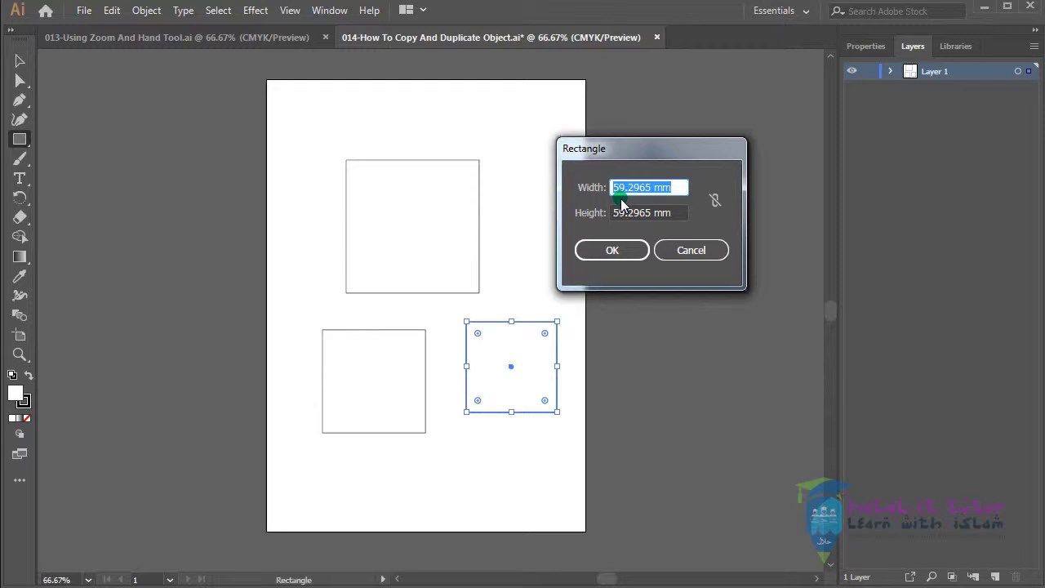
{"action": "type", "text": "20"}
{"action": "left_click", "coordinate": [671, 222]}
{"action": "left_click_drag", "start_coordinate": [679, 222], "coordinate": [553, 237]}
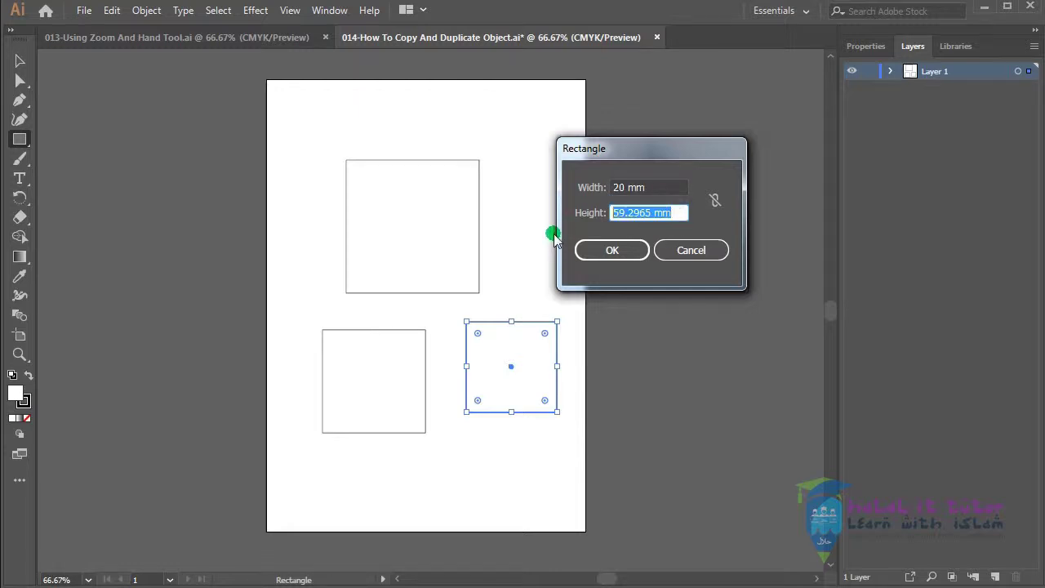
{"action": "type", "text": "20"}
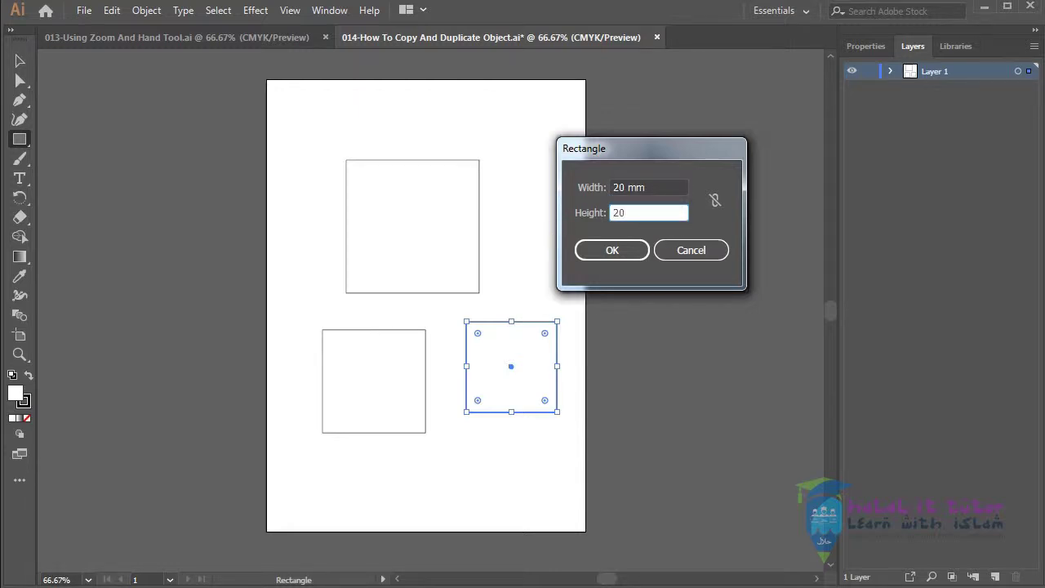
{"action": "left_click", "coordinate": [612, 248]}
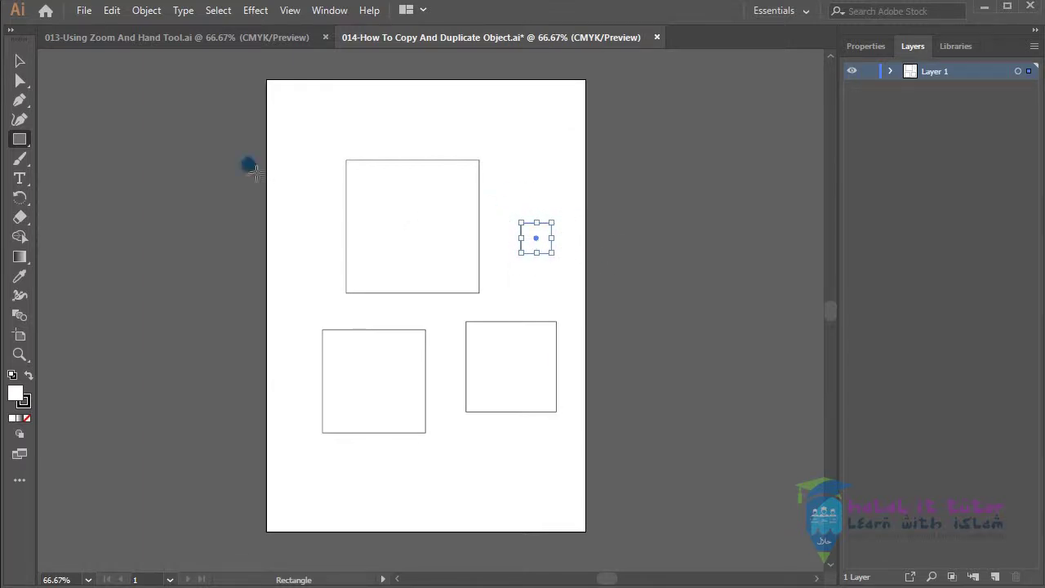
Move the large square to the artboard's upper-left corner and place the 20 mm square just to its right.
{"action": "left_click", "coordinate": [20, 63]}
{"action": "left_click_drag", "start_coordinate": [543, 252], "coordinate": [532, 177]}
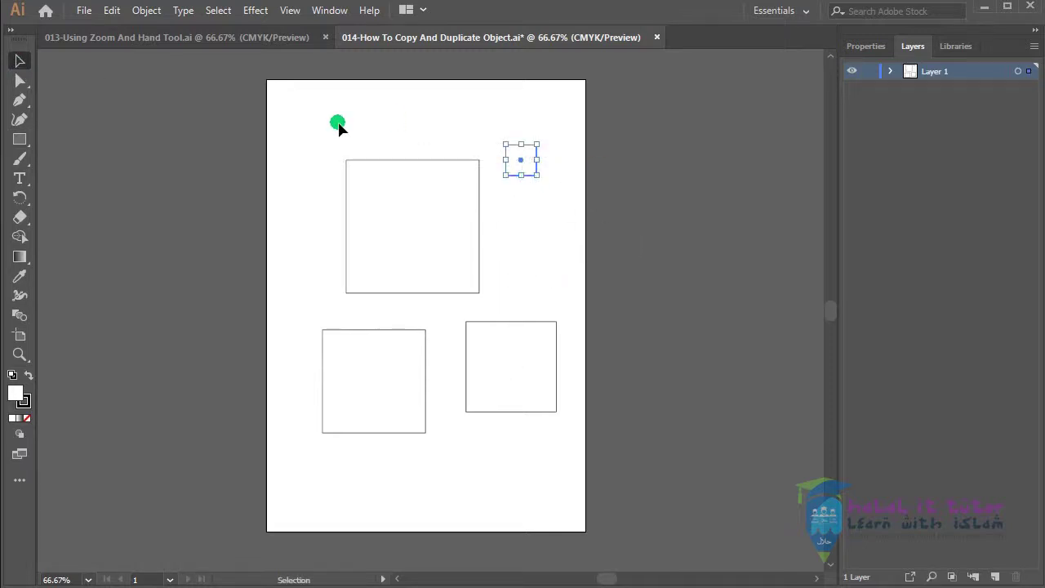
{"action": "left_click_drag", "start_coordinate": [476, 229], "coordinate": [414, 192]}
{"action": "left_click_drag", "start_coordinate": [521, 181], "coordinate": [436, 170]}
{"action": "left_click", "coordinate": [468, 222]}
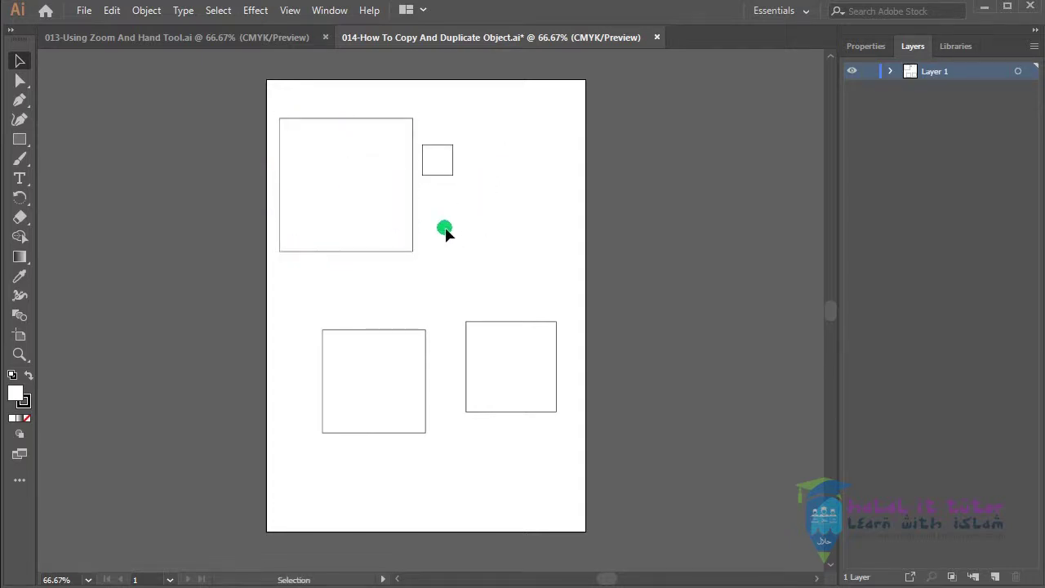
Try selecting the large square through its interior, and select it by its outline.
{"action": "left_click", "coordinate": [332, 167]}
{"action": "left_click", "coordinate": [163, 201]}
{"action": "left_click", "coordinate": [338, 168]}
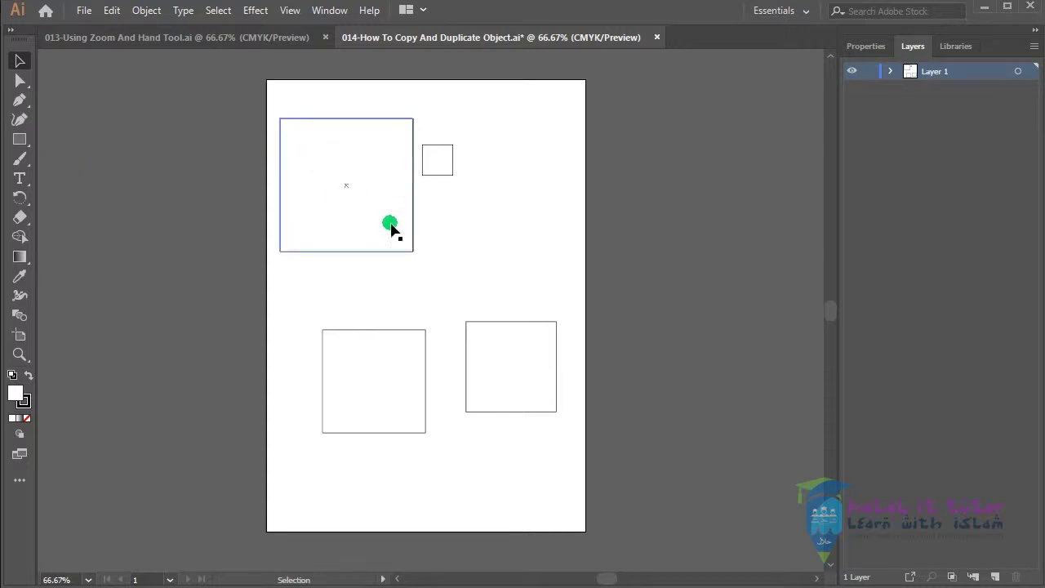
{"action": "left_click", "coordinate": [350, 260]}
{"action": "left_click", "coordinate": [325, 186]}
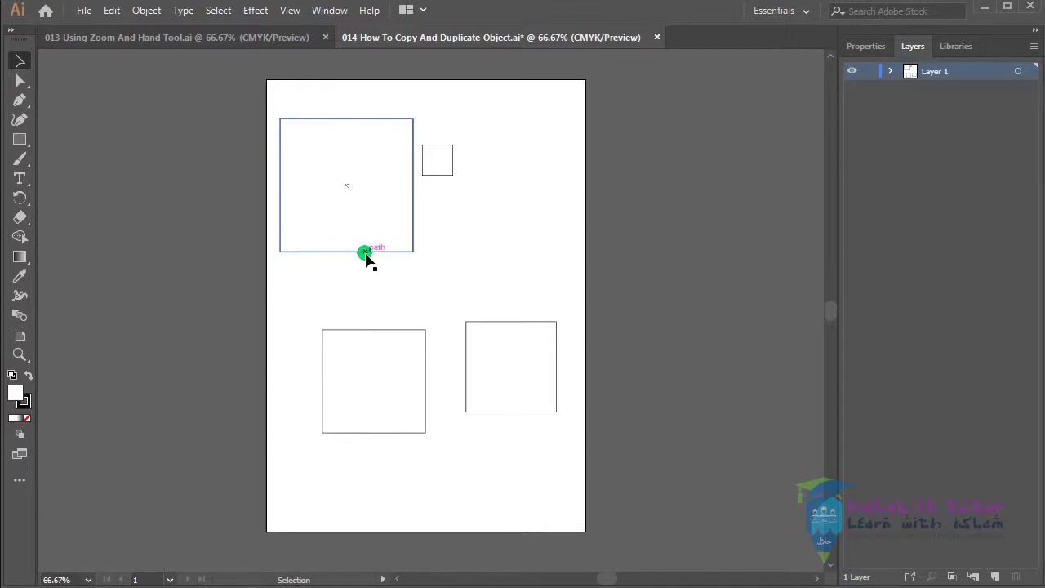
{"action": "left_click", "coordinate": [364, 251]}
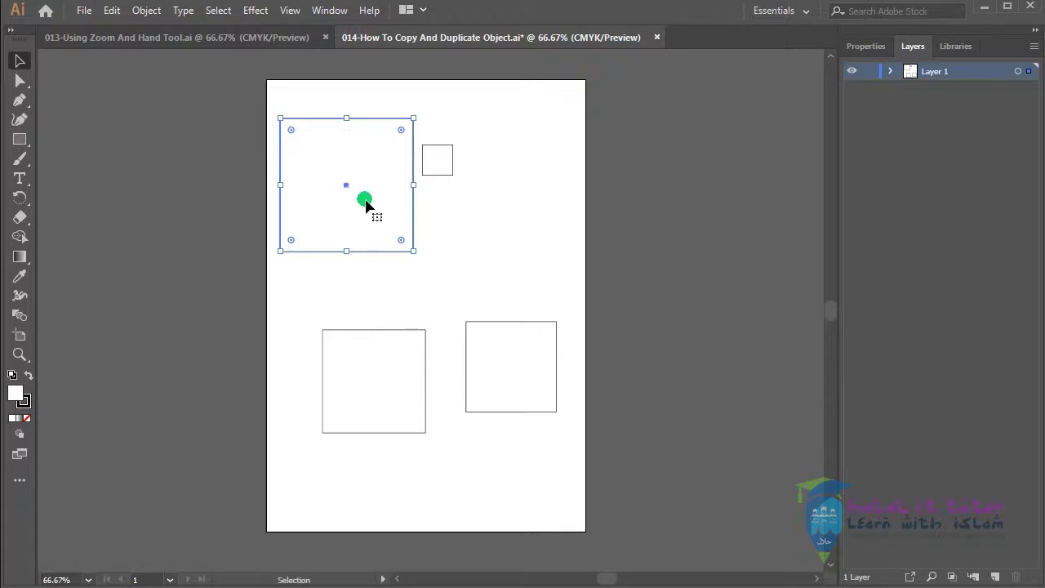
{"action": "left_click", "coordinate": [435, 200]}
{"action": "left_click", "coordinate": [414, 205]}
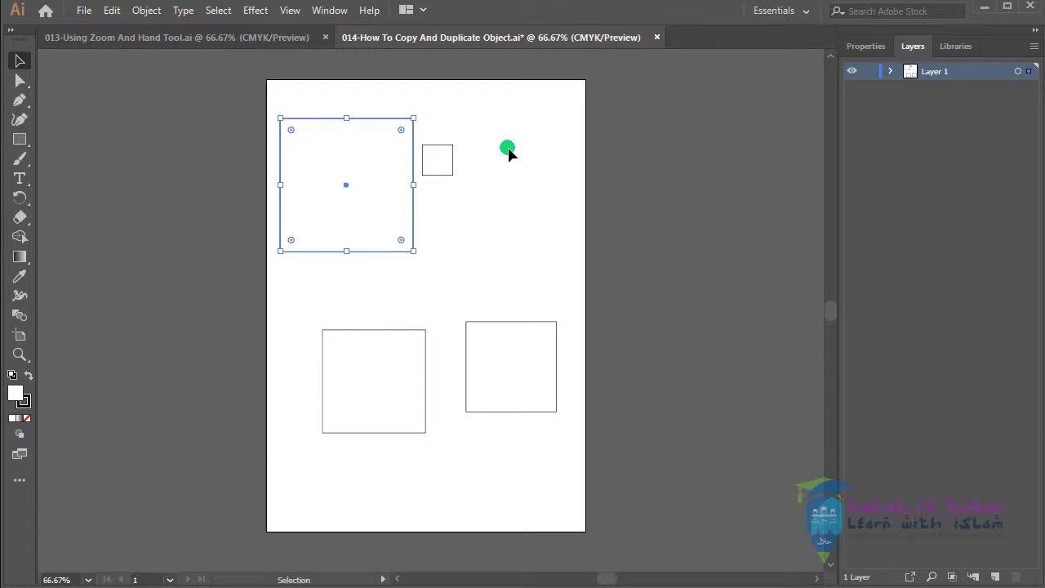
Draw a tall, narrow rectangle to the right of the 20 mm square, shift it slightly left and down, and deselect it.
{"action": "left_click", "coordinate": [20, 139]}
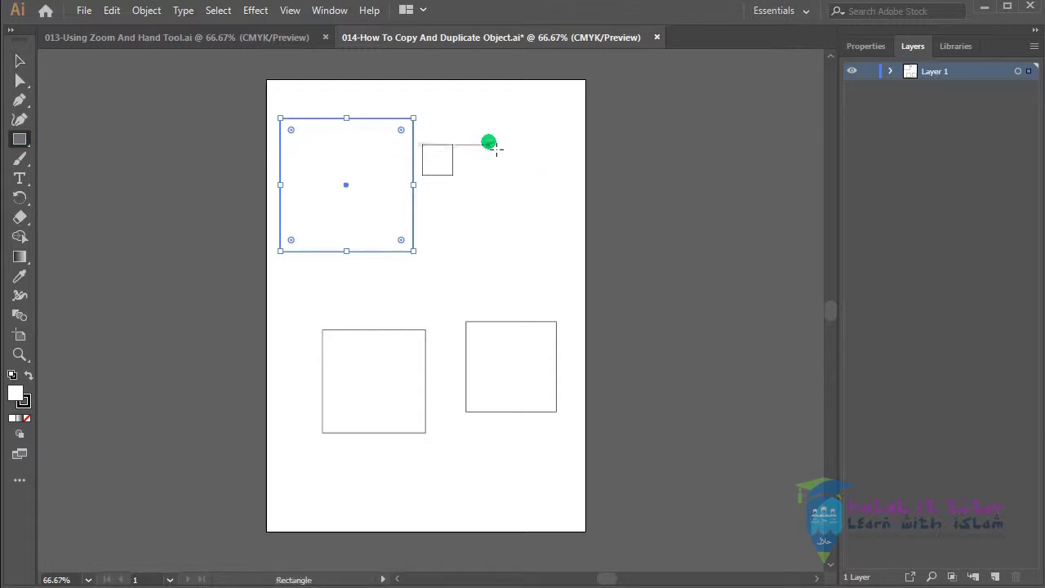
{"action": "left_click_drag", "start_coordinate": [493, 143], "coordinate": [552, 290]}
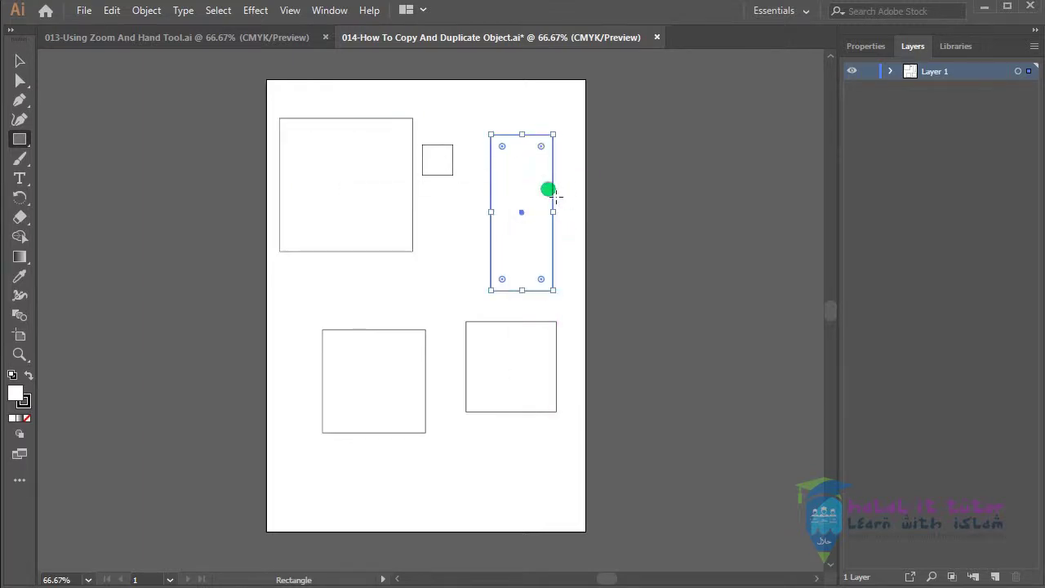
{"action": "left_click", "coordinate": [20, 61]}
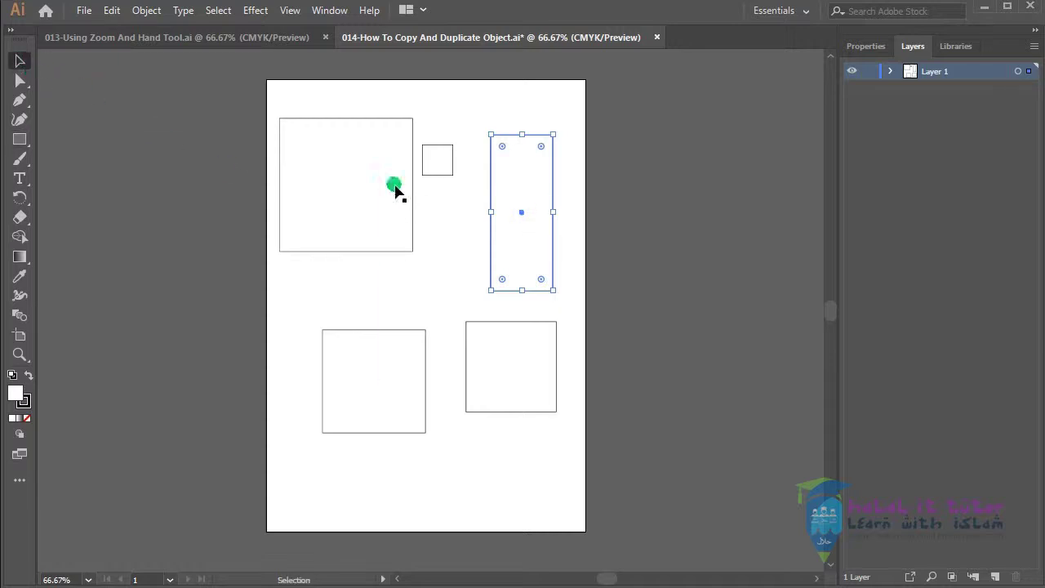
{"action": "mouse_move", "coordinate": [528, 239]}
{"action": "left_mouse_down"}
{"action": "mouse_move", "coordinate": [513, 244]}
{"action": "mouse_move", "coordinate": [522, 245]}
{"action": "left_mouse_up"}
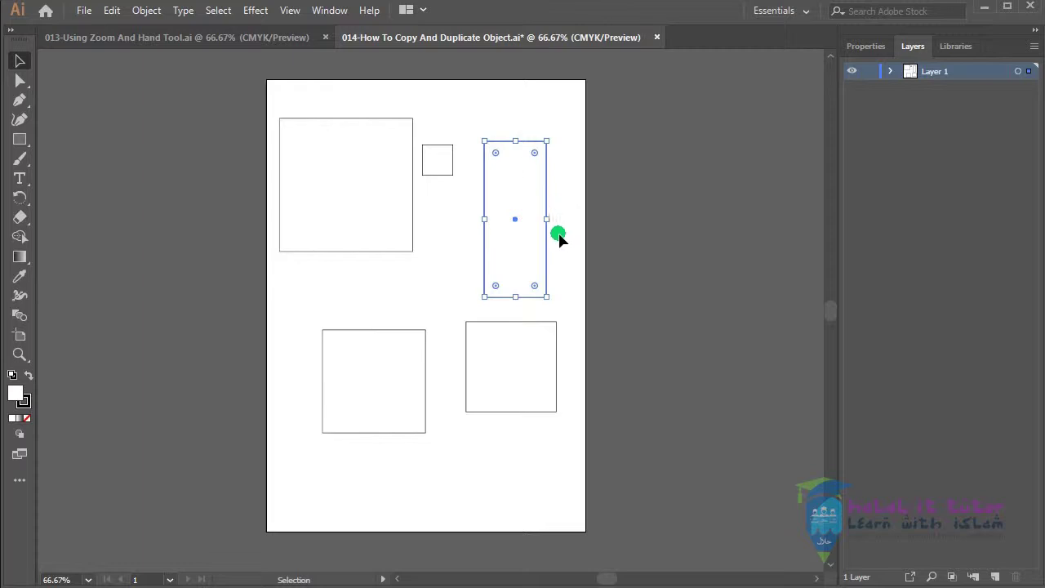
{"action": "left_click_drag", "start_coordinate": [528, 235], "coordinate": [516, 238]}
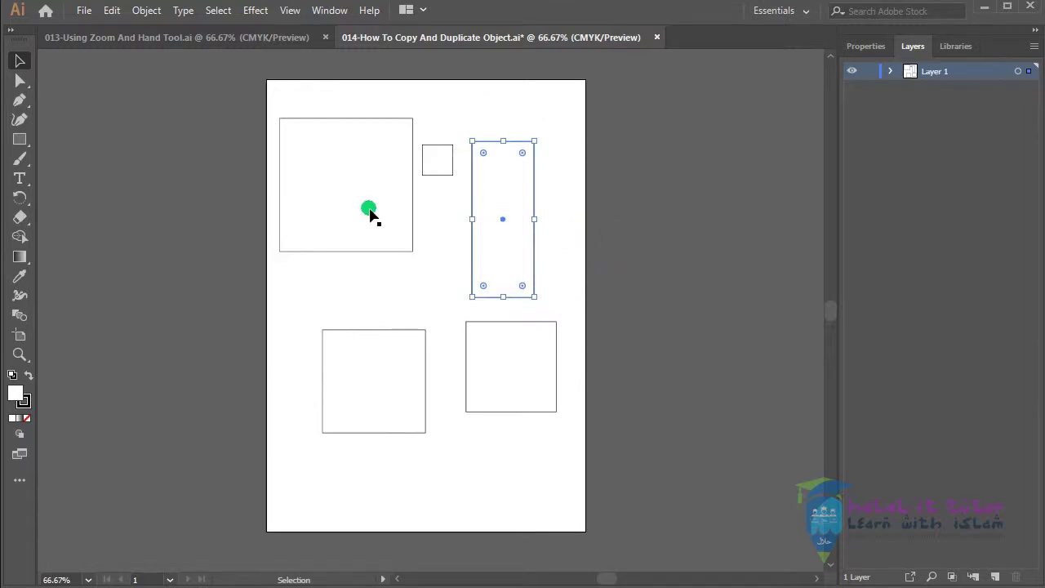
{"action": "left_click", "coordinate": [443, 247]}
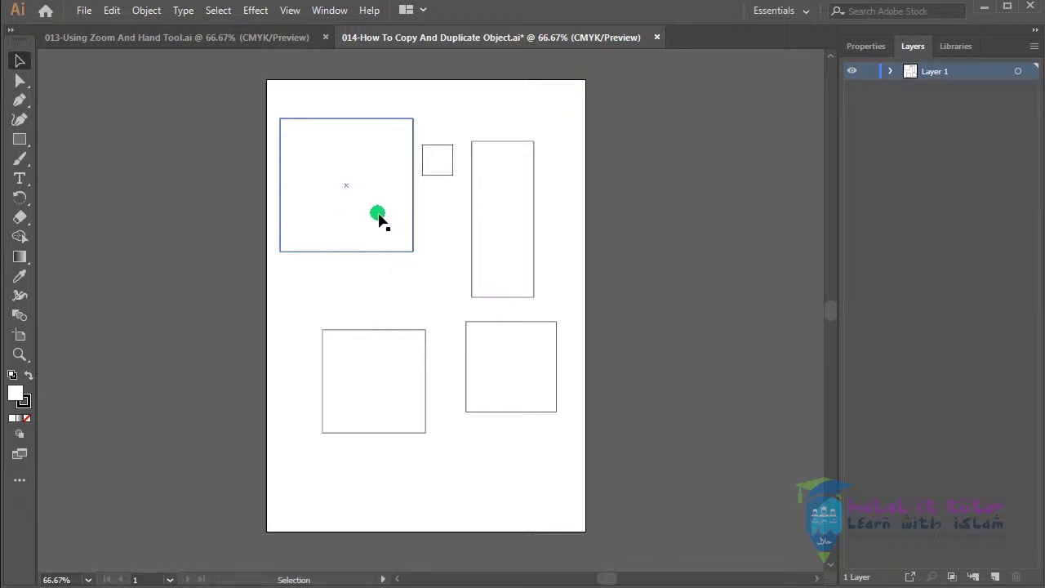
Draw a circle with the Ellipse tool just outside the artboard's right edge, beside the tall rectangle.
{"action": "left_click", "coordinate": [20, 140]}
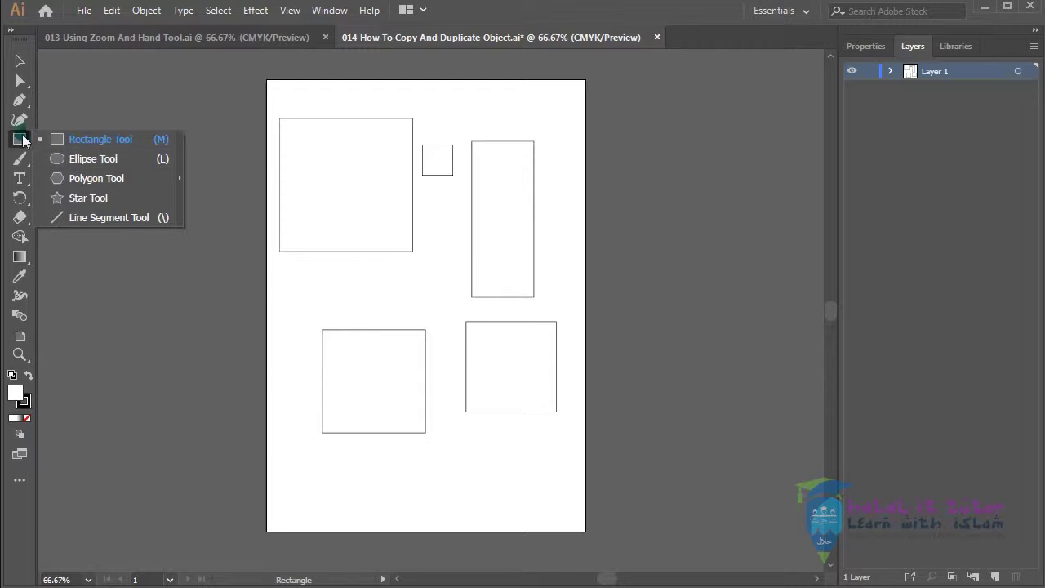
{"action": "left_click", "coordinate": [23, 141]}
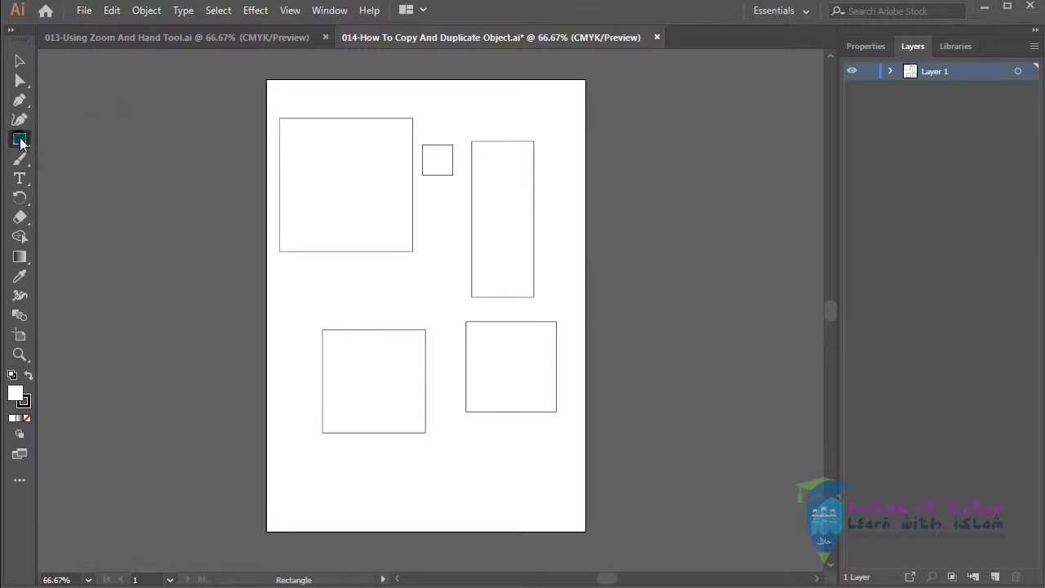
{"action": "left_click", "coordinate": [20, 140]}
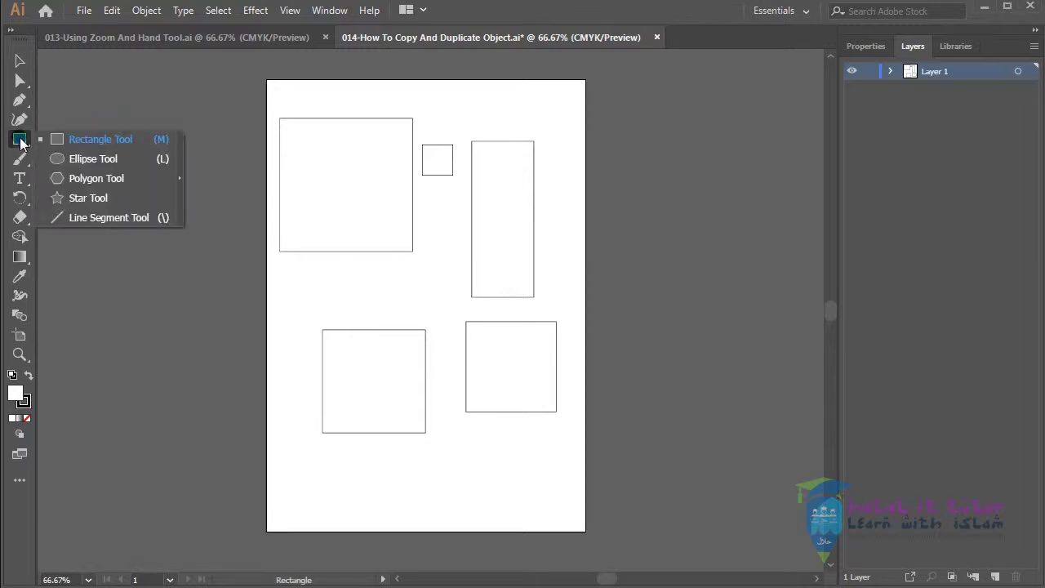
{"action": "left_click", "coordinate": [86, 159]}
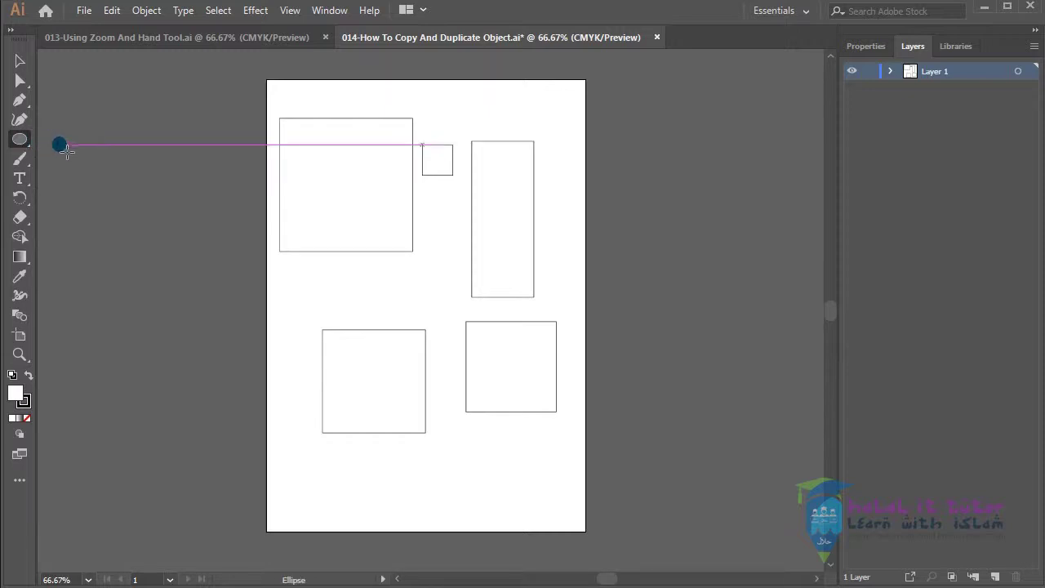
{"action": "left_click", "coordinate": [20, 142]}
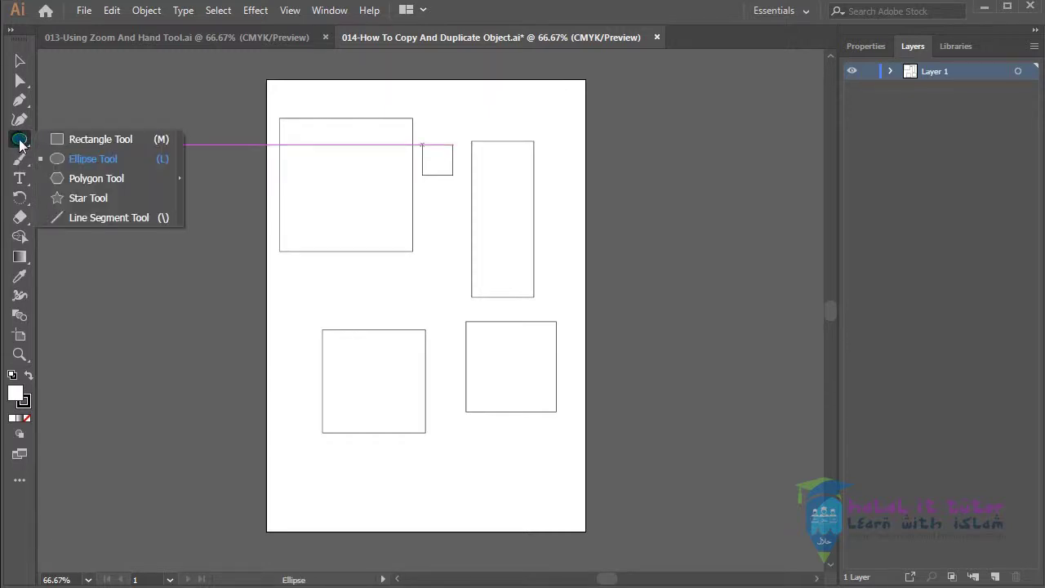
{"action": "left_click", "coordinate": [85, 160]}
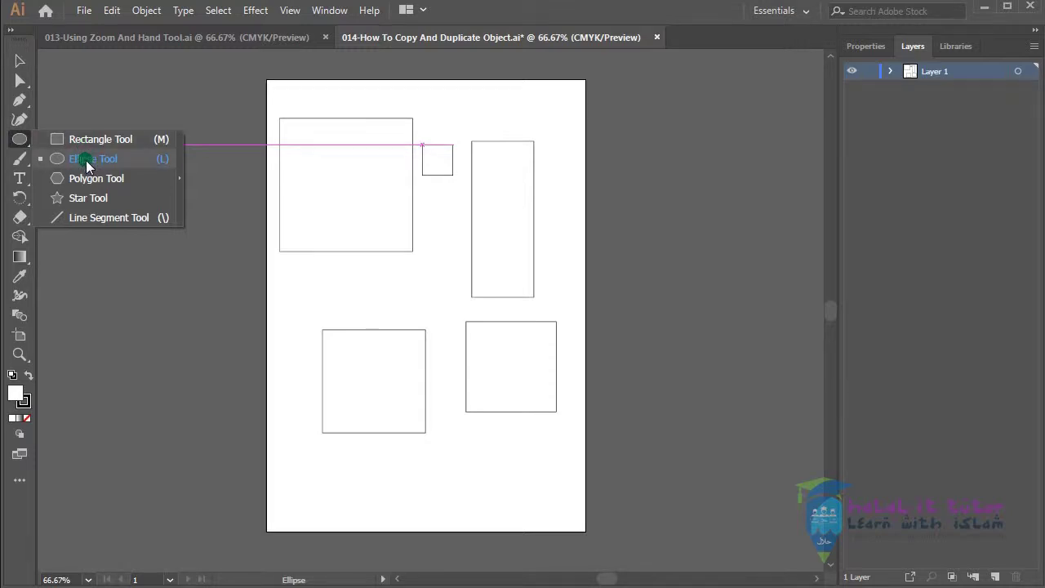
{"action": "left_click", "coordinate": [86, 161]}
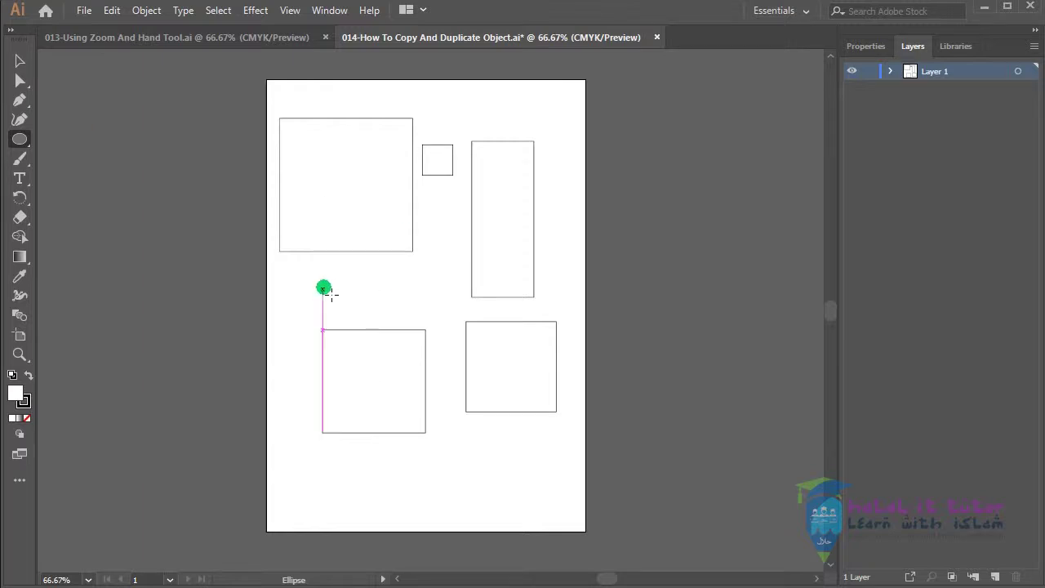
{"action": "left_click_drag", "start_coordinate": [324, 159], "coordinate": [345, 187]}
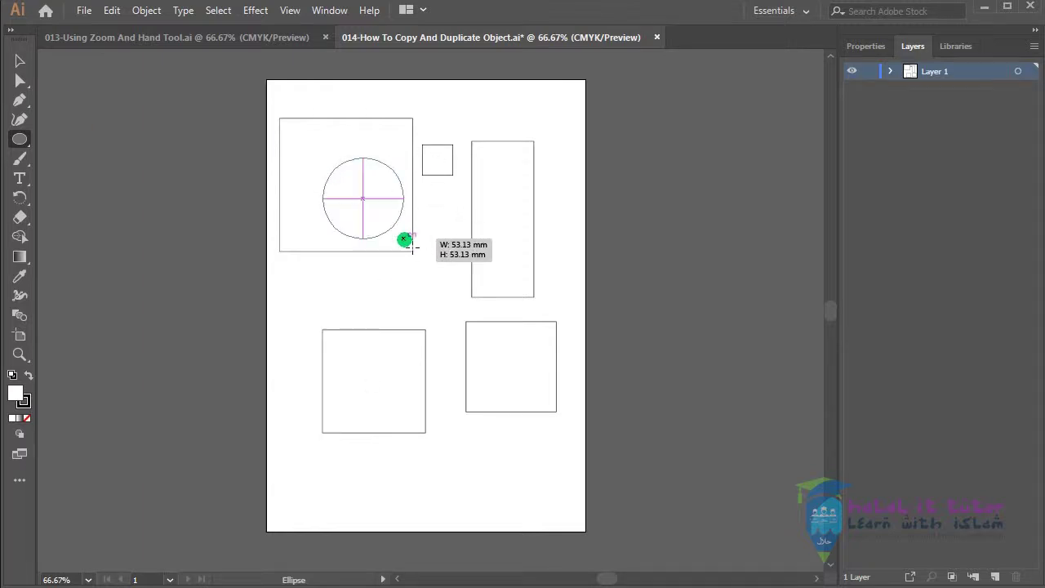
{"action": "mouse_move", "coordinate": [398, 245]}
{"action": "left_mouse_down"}
{"action": "mouse_move", "coordinate": [446, 291]}
{"action": "mouse_move", "coordinate": [448, 277]}
{"action": "mouse_move", "coordinate": [356, 192]}
{"action": "left_mouse_up"}
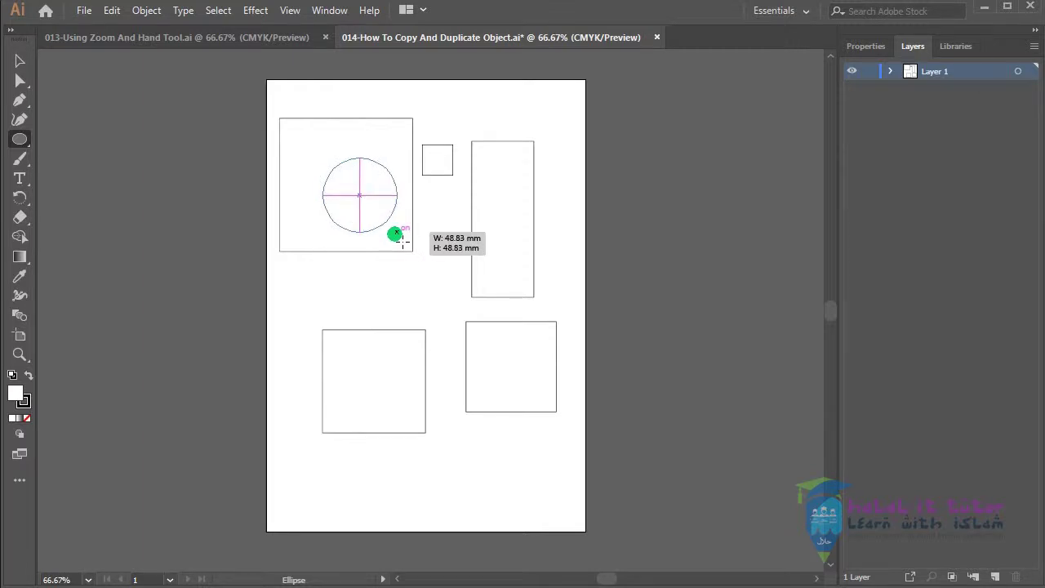
{"action": "left_click_drag", "start_coordinate": [414, 250], "coordinate": [422, 271]}
{"action": "left_click_drag", "start_coordinate": [364, 235], "coordinate": [375, 236]}
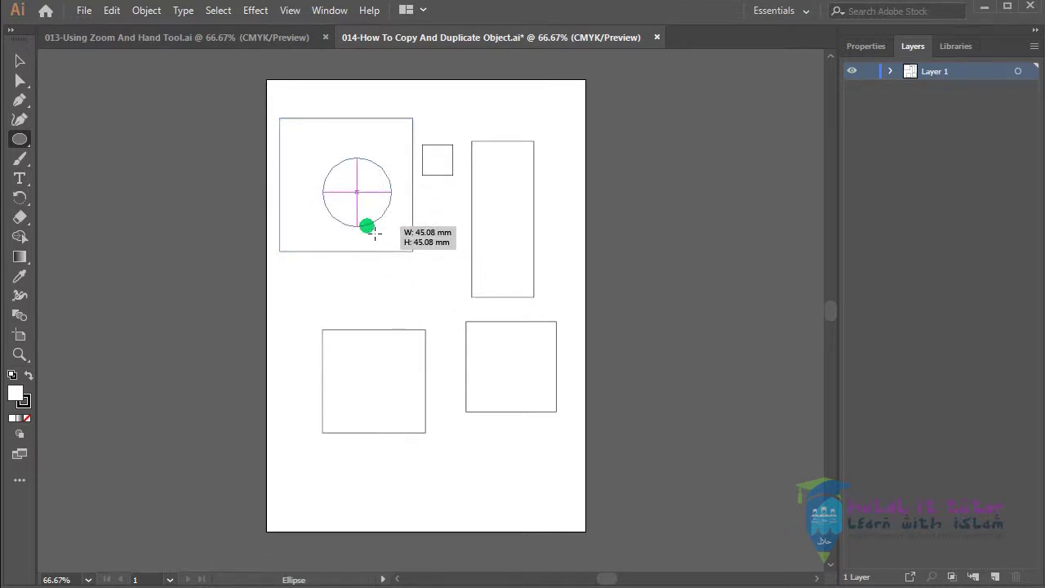
{"action": "mouse_move", "coordinate": [415, 255]}
{"action": "left_mouse_down"}
{"action": "mouse_move", "coordinate": [491, 334]}
{"action": "mouse_move", "coordinate": [408, 253]}
{"action": "left_mouse_up"}
{"action": "left_click_drag", "start_coordinate": [369, 220], "coordinate": [685, 297]}
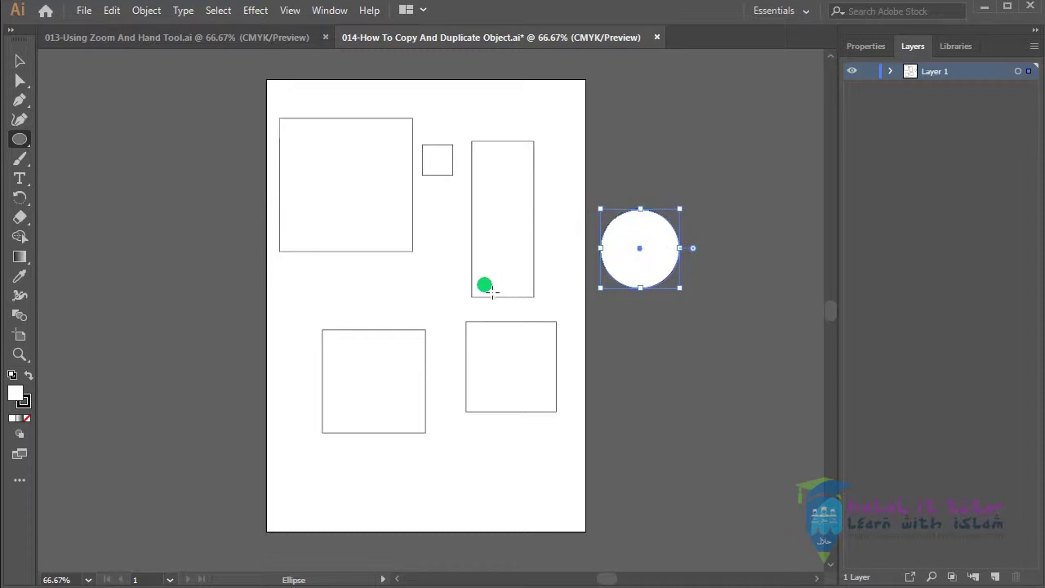
Draw a circle about 26 mm across over the 20 mm square, move it between the two large left-hand squares, and deselect it.
{"action": "mouse_move", "coordinate": [327, 271]}
{"action": "left_mouse_down"}
{"action": "mouse_move", "coordinate": [390, 321]}
{"action": "mouse_move", "coordinate": [375, 311]}
{"action": "mouse_move", "coordinate": [403, 284]}
{"action": "mouse_move", "coordinate": [632, 255]}
{"action": "mouse_move", "coordinate": [668, 274]}
{"action": "mouse_move", "coordinate": [464, 184]}
{"action": "left_mouse_up"}
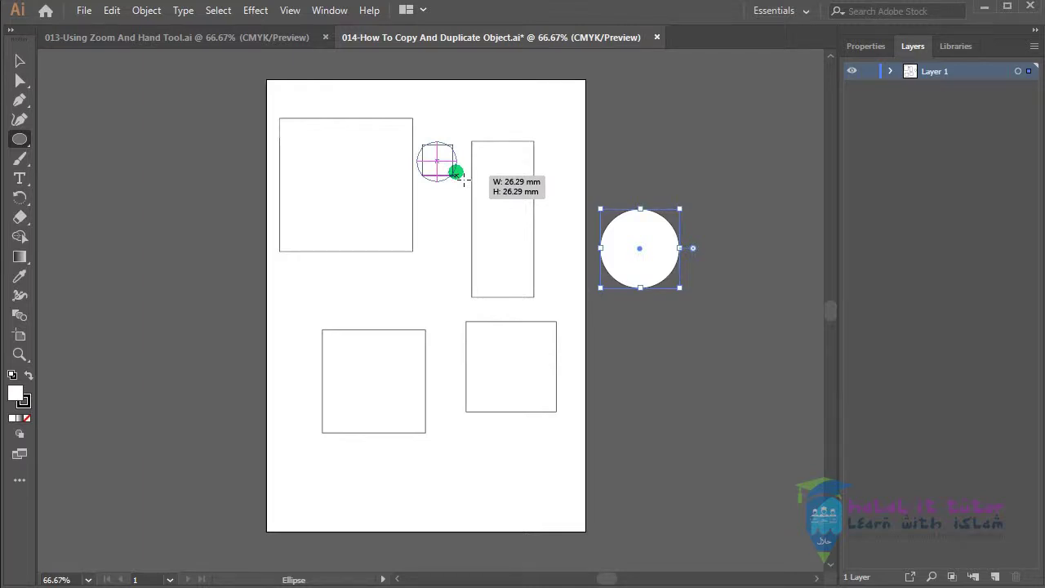
{"action": "left_click_drag", "start_coordinate": [463, 183], "coordinate": [461, 182]}
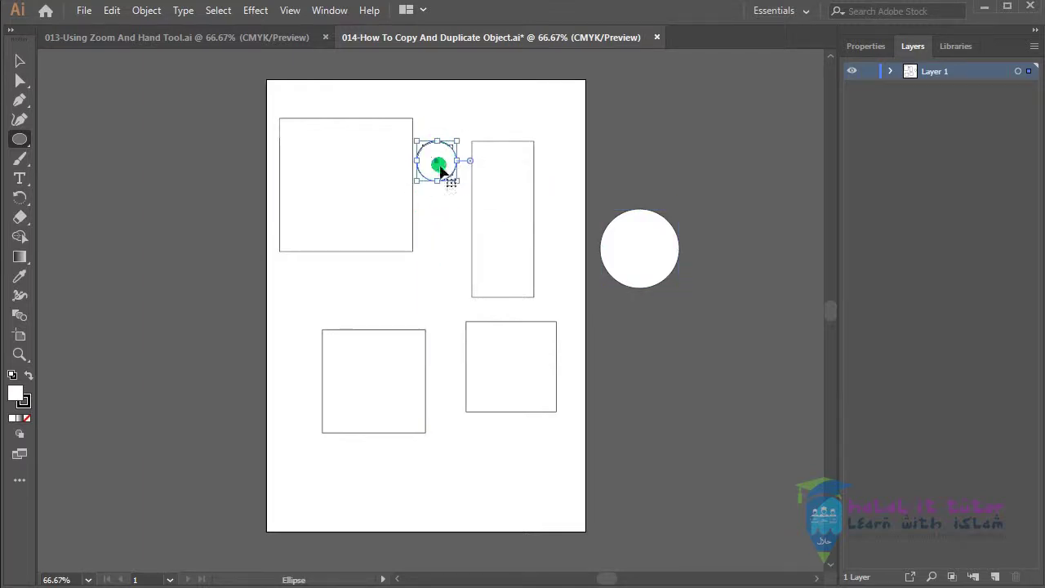
{"action": "left_click", "coordinate": [20, 61]}
{"action": "left_click_drag", "start_coordinate": [435, 181], "coordinate": [344, 310]}
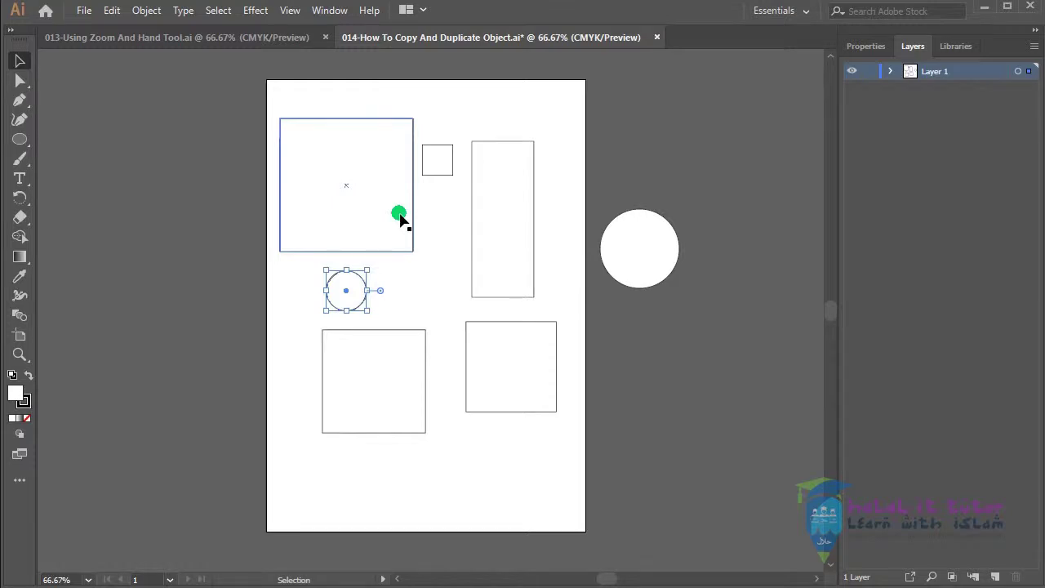
{"action": "left_click", "coordinate": [455, 329]}
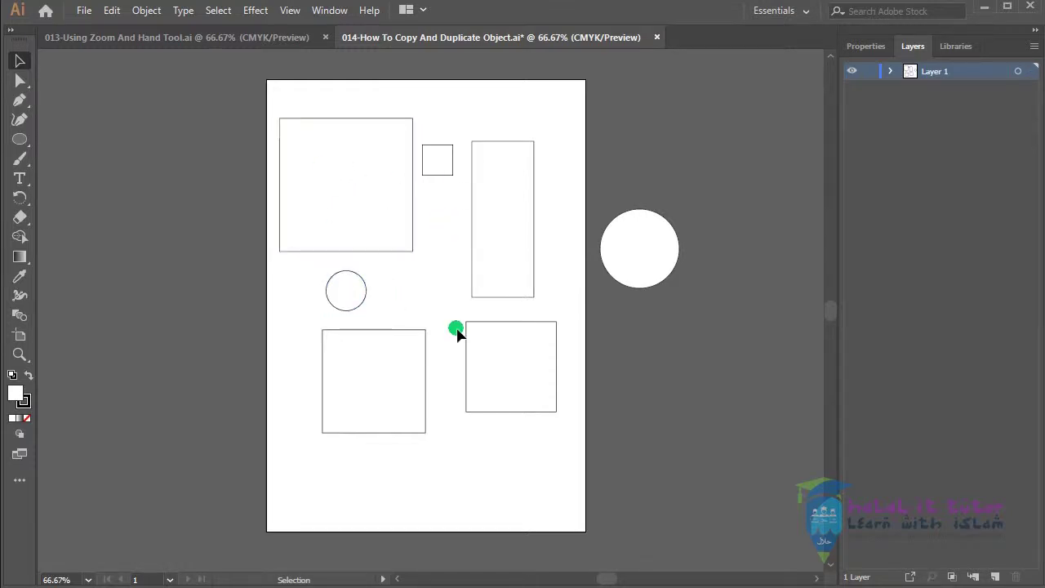
Move the large circle outside the artboard slightly upward and deselect it.
{"action": "left_click_drag", "start_coordinate": [625, 268], "coordinate": [648, 265]}
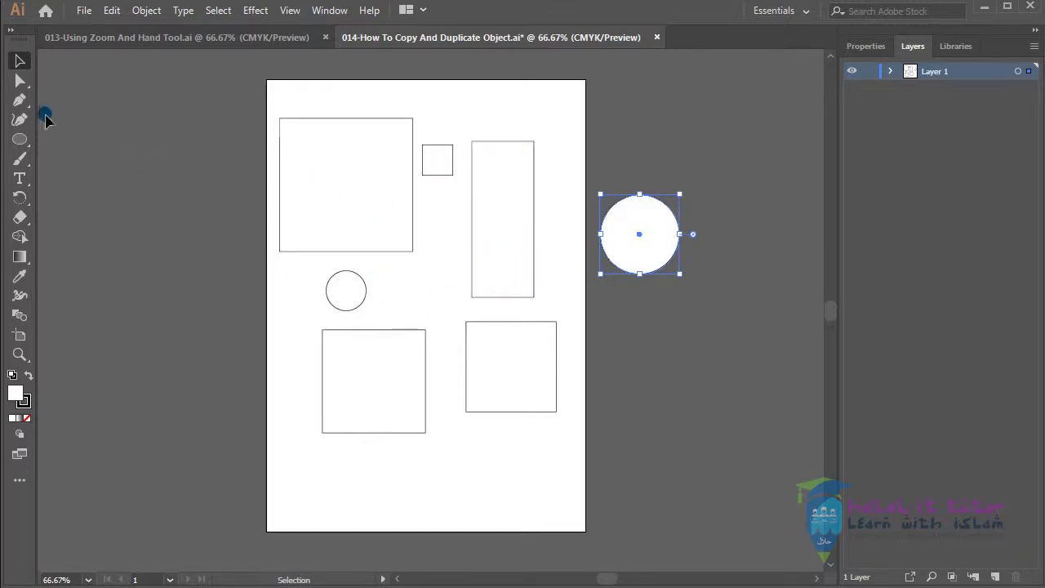
{"action": "left_click", "coordinate": [78, 157]}
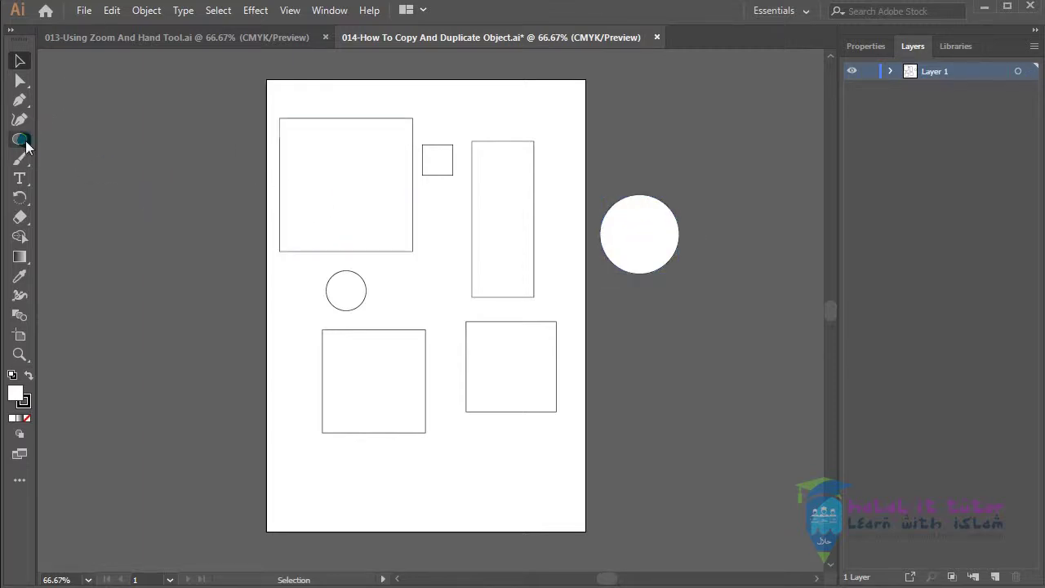
Draw a hexagon with the Polygon tool outside the artboard below the large circle, and move the circle slightly down toward it.
{"action": "left_click", "coordinate": [23, 142]}
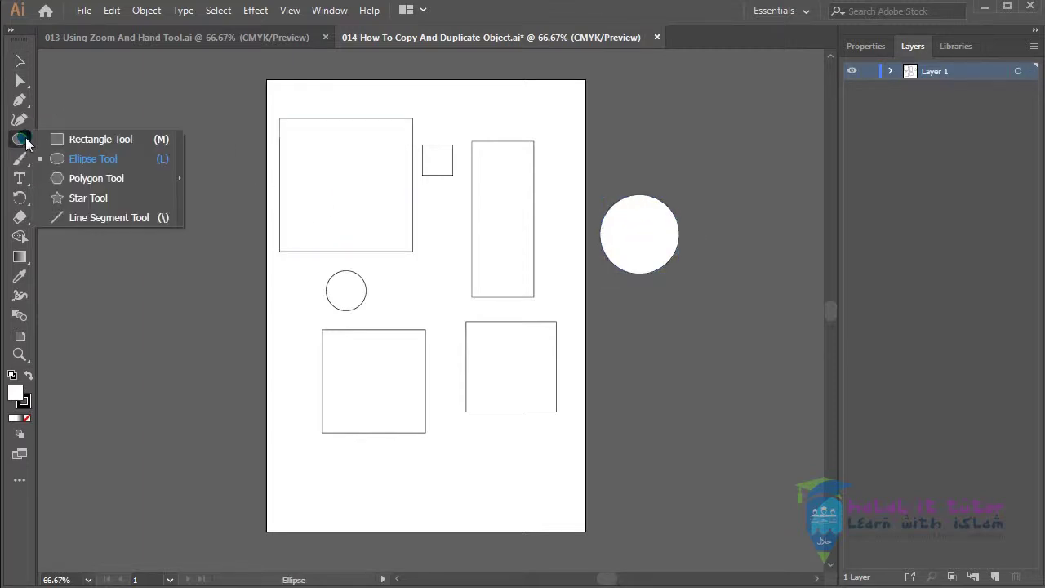
{"action": "left_click", "coordinate": [86, 181]}
{"action": "left_click", "coordinate": [80, 184]}
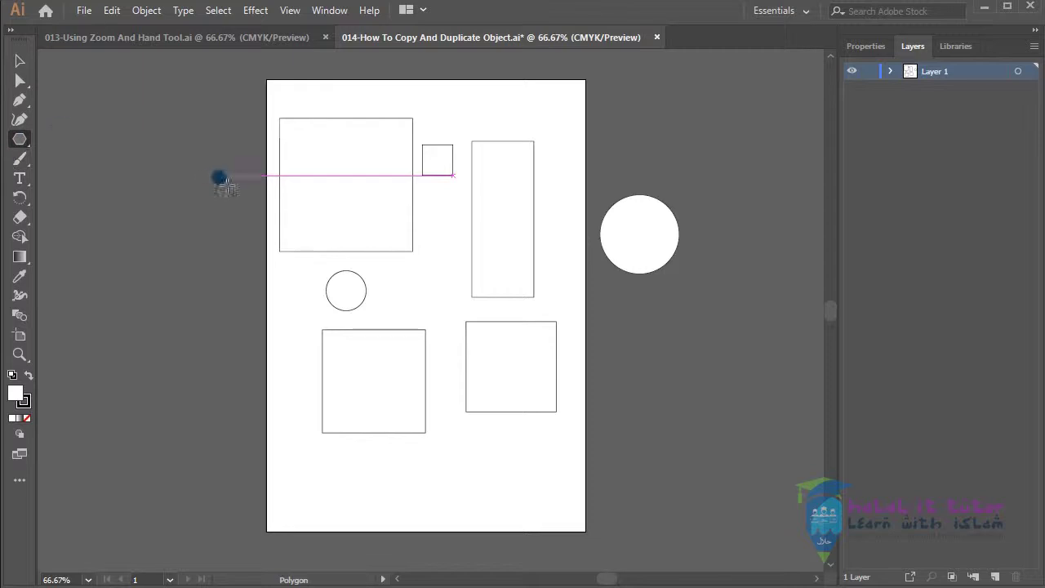
{"action": "mouse_move", "coordinate": [319, 149]}
{"action": "left_mouse_down"}
{"action": "mouse_move", "coordinate": [357, 175]}
{"action": "mouse_move", "coordinate": [391, 223]}
{"action": "mouse_move", "coordinate": [497, 275]}
{"action": "mouse_move", "coordinate": [515, 238]}
{"action": "mouse_move", "coordinate": [594, 258]}
{"action": "mouse_move", "coordinate": [674, 257]}
{"action": "mouse_move", "coordinate": [660, 261]}
{"action": "mouse_move", "coordinate": [663, 357]}
{"action": "left_mouse_up"}
{"action": "left_click", "coordinate": [20, 60]}
{"action": "left_click", "coordinate": [716, 350]}
{"action": "left_click_drag", "start_coordinate": [662, 241], "coordinate": [661, 265]}
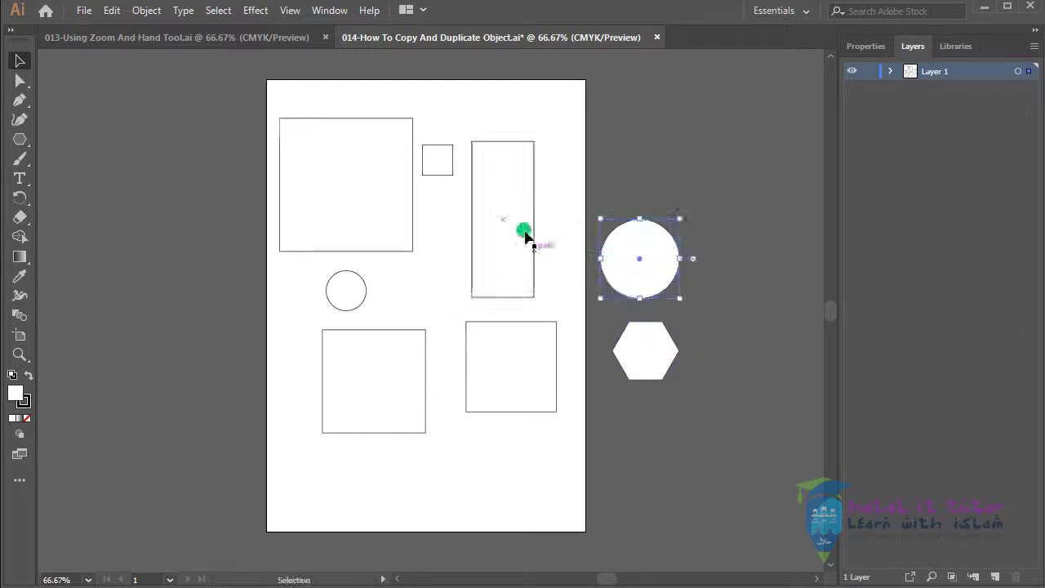
{"action": "left_click", "coordinate": [723, 276]}
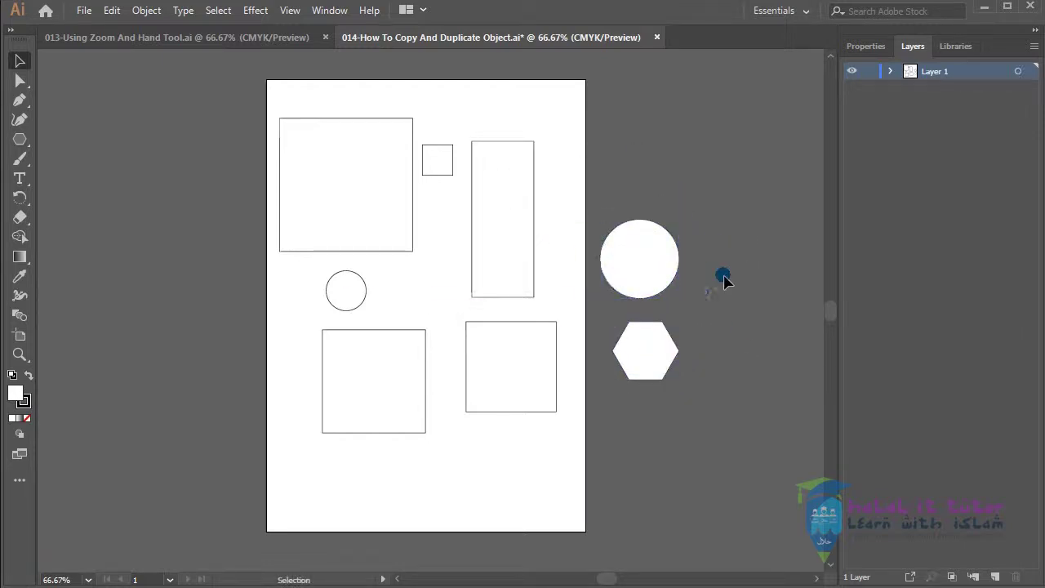
Shift the small circle below the large square toward the artboard's left edge, and nudge it slightly back to the right.
{"action": "left_click", "coordinate": [351, 302]}
{"action": "left_click_drag", "start_coordinate": [346, 304], "coordinate": [308, 311]}
{"action": "left_click", "coordinate": [391, 294]}
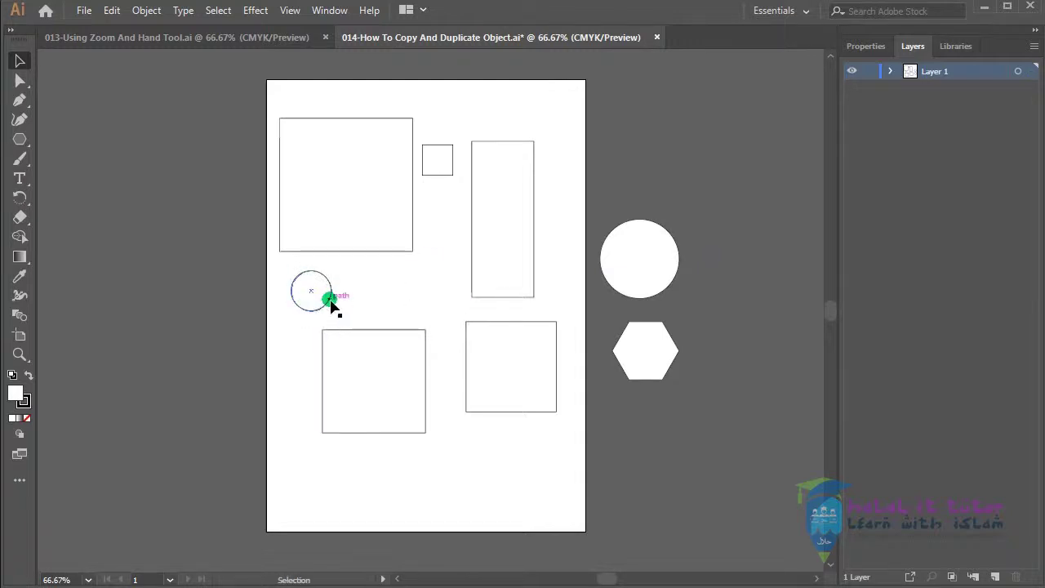
{"action": "mouse_move", "coordinate": [319, 298]}
{"action": "left_mouse_down"}
{"action": "mouse_move", "coordinate": [350, 283]}
{"action": "mouse_move", "coordinate": [345, 299]}
{"action": "mouse_move", "coordinate": [385, 295]}
{"action": "mouse_move", "coordinate": [323, 303]}
{"action": "left_mouse_up"}
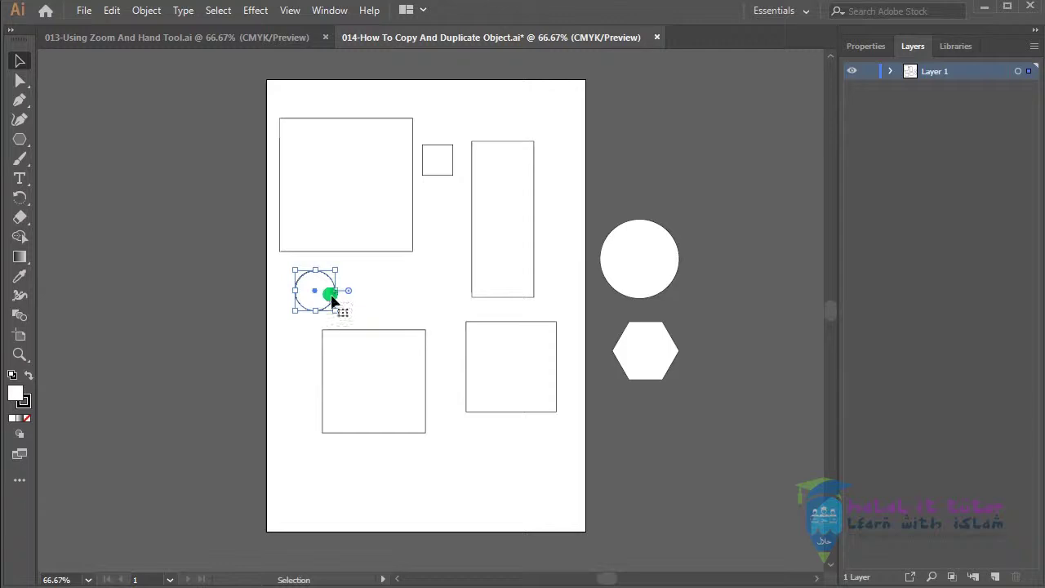